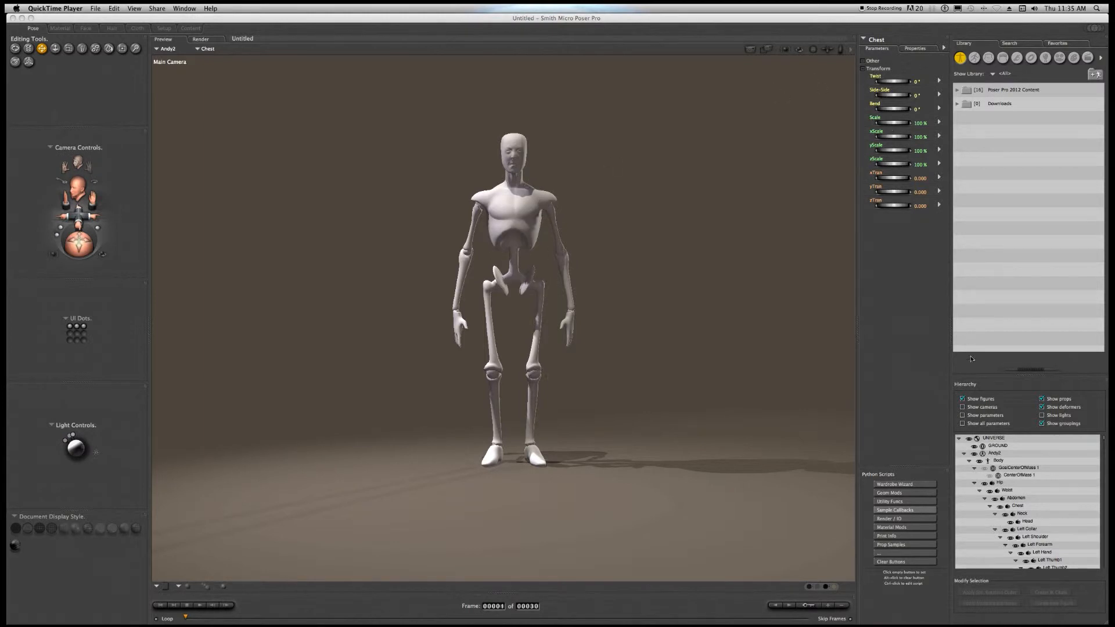
Select the Andy2 figure in the hierarchy and toggle its visibility off and back on.
left_click(991, 460)
left_click(993, 454)
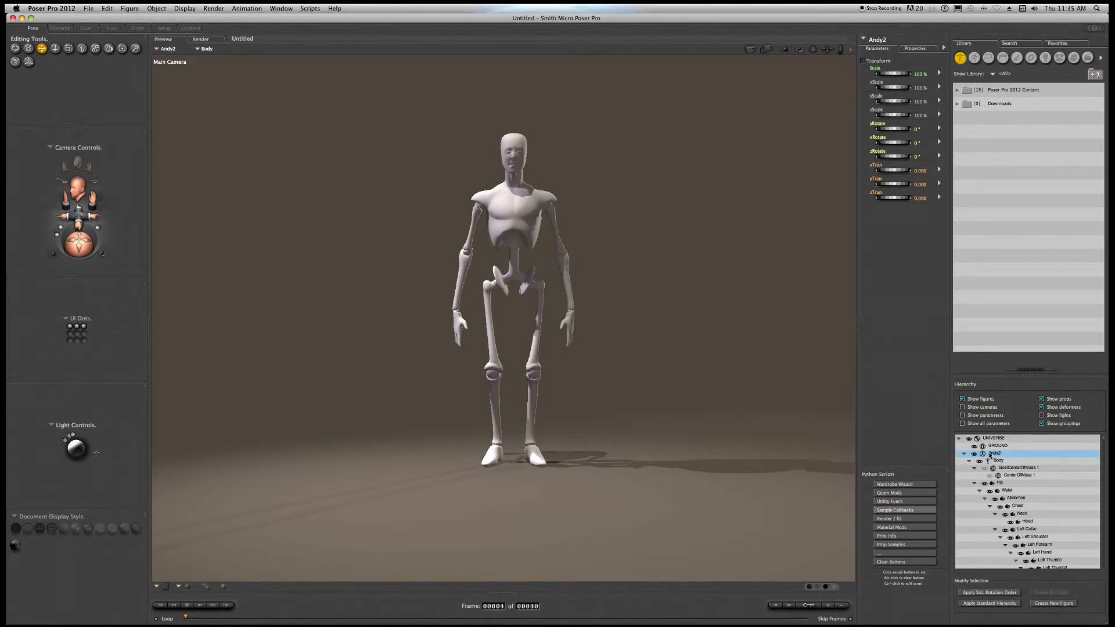
left_click(974, 454)
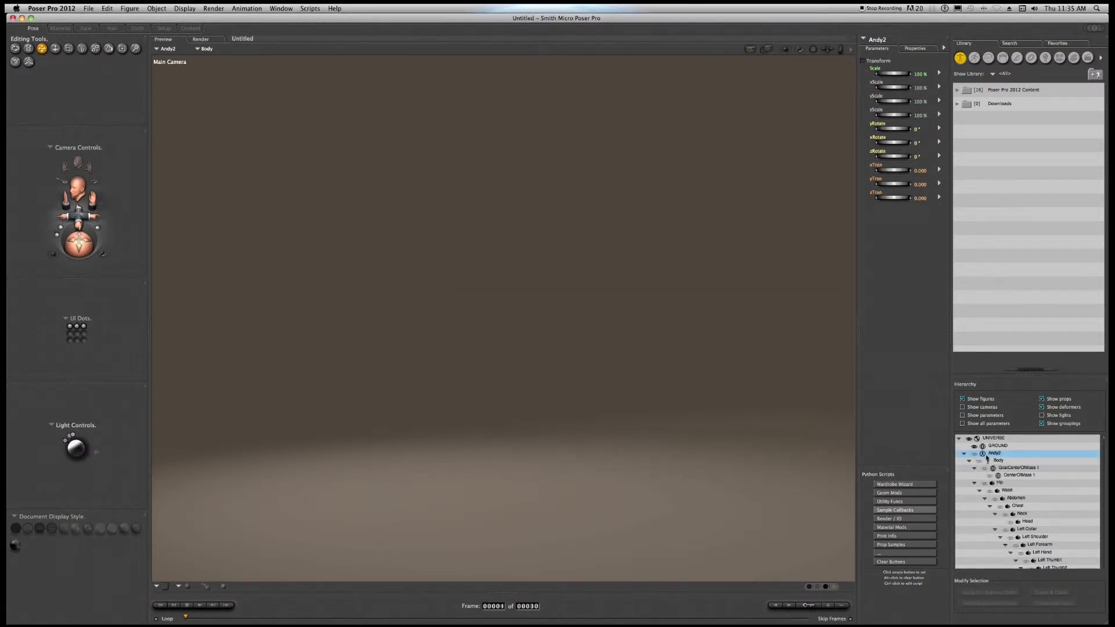
left_click(974, 454)
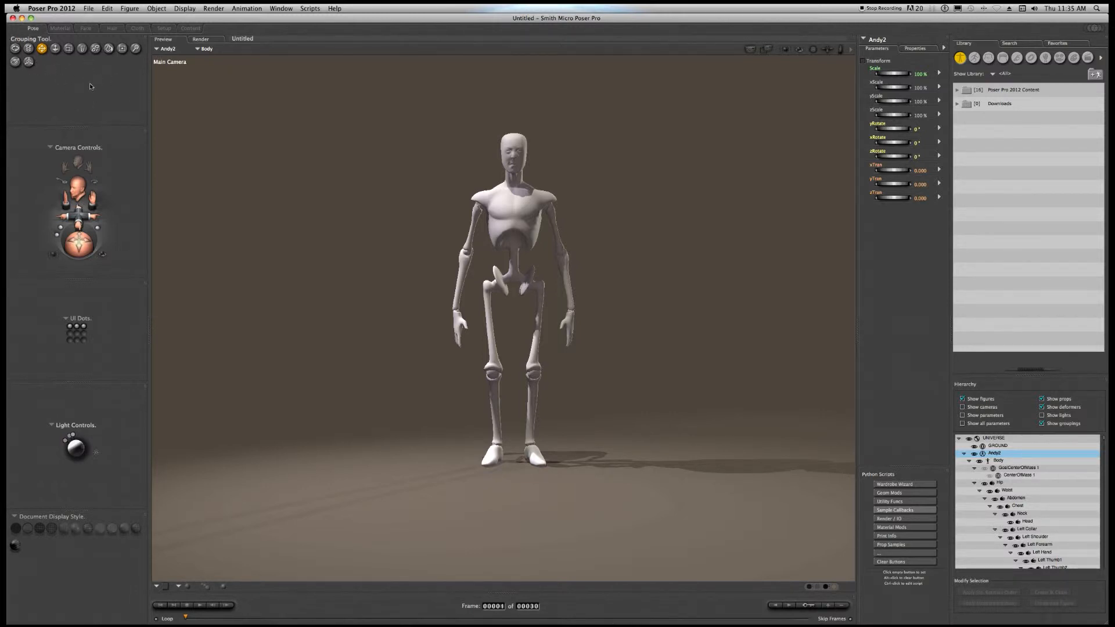
Reposition the Main Camera view, and cycle through the top, front, right and face cameras to the Posing Camera.
left_click(17, 49)
left_click_drag(360, 290, 436, 290)
left_click_drag(89, 244, 94, 204)
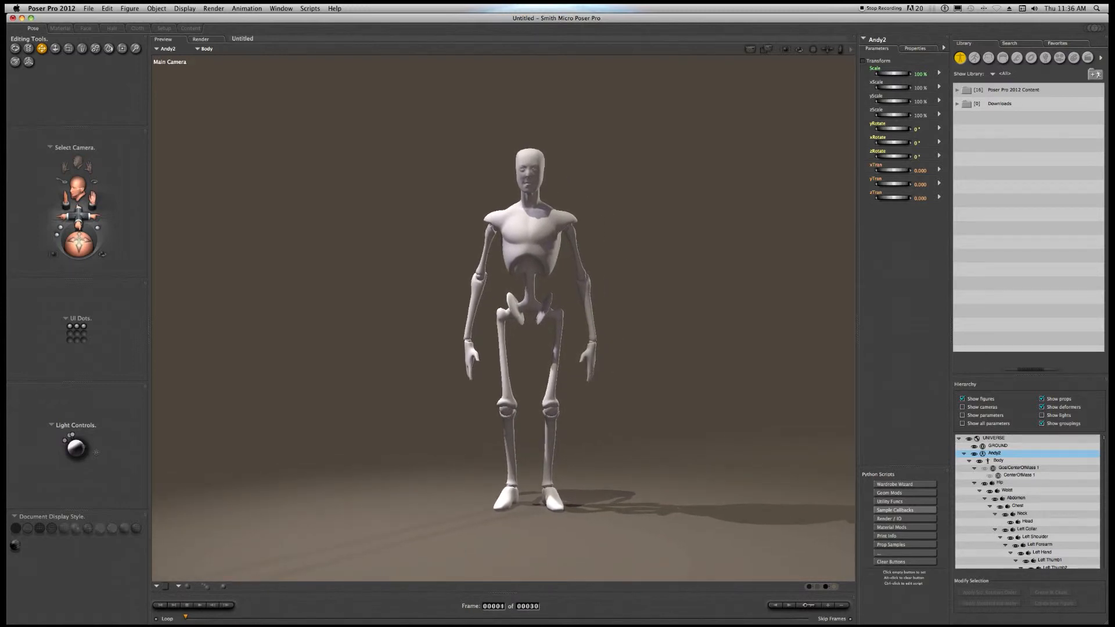
left_click(79, 189)
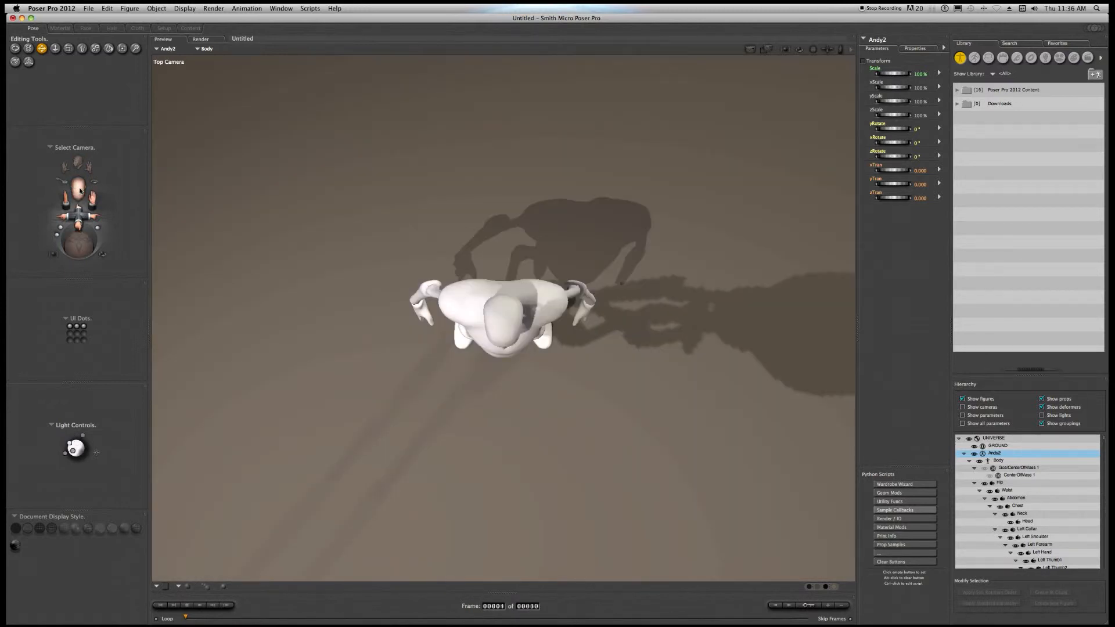
left_click(80, 191)
left_click(80, 190)
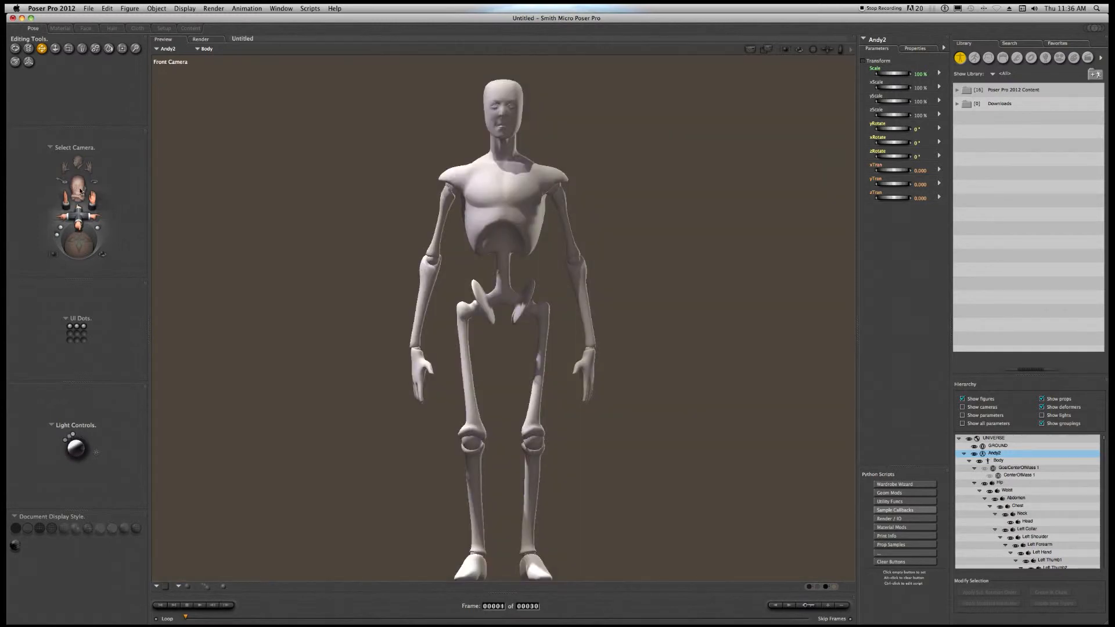
left_click(80, 190)
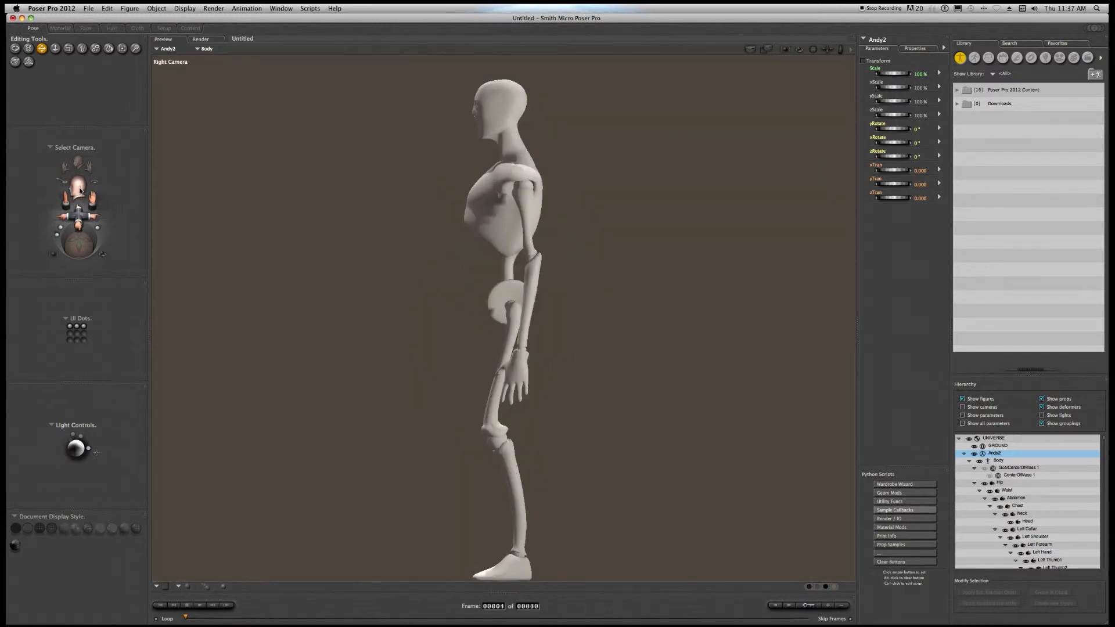
left_click(80, 191)
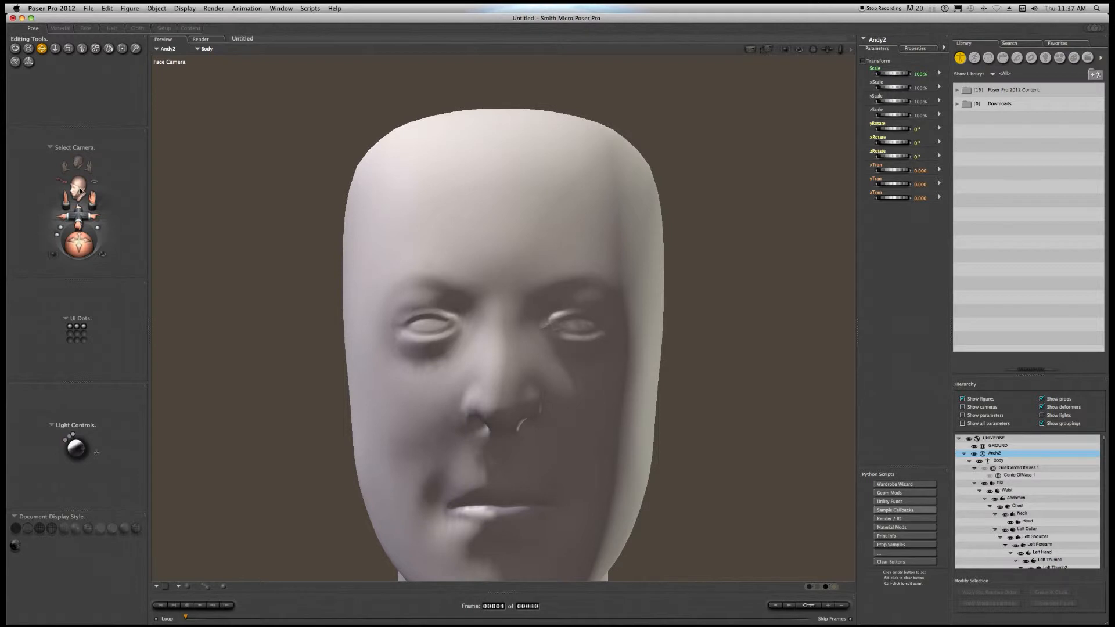
left_click(80, 191)
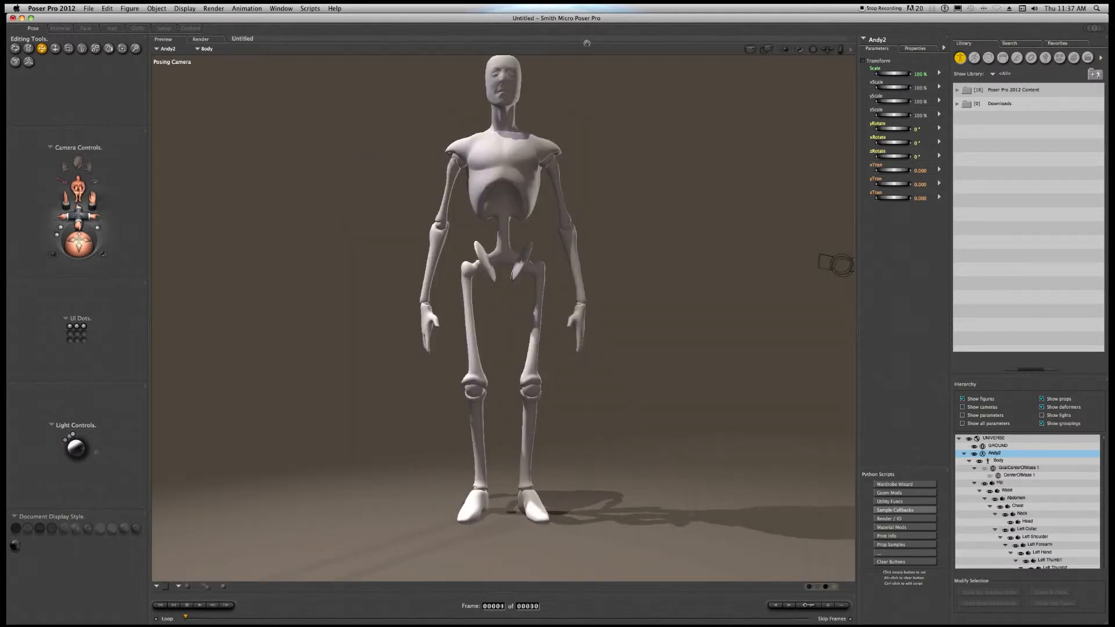
left_click(180, 8)
mouse_move(187, 21)
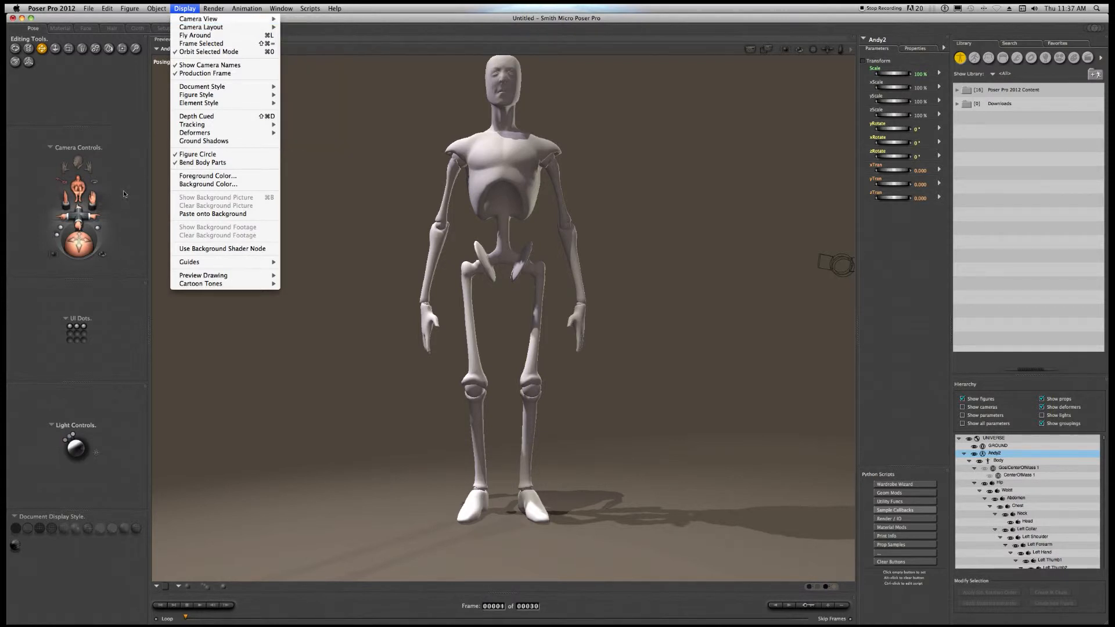
left_click(187, 9)
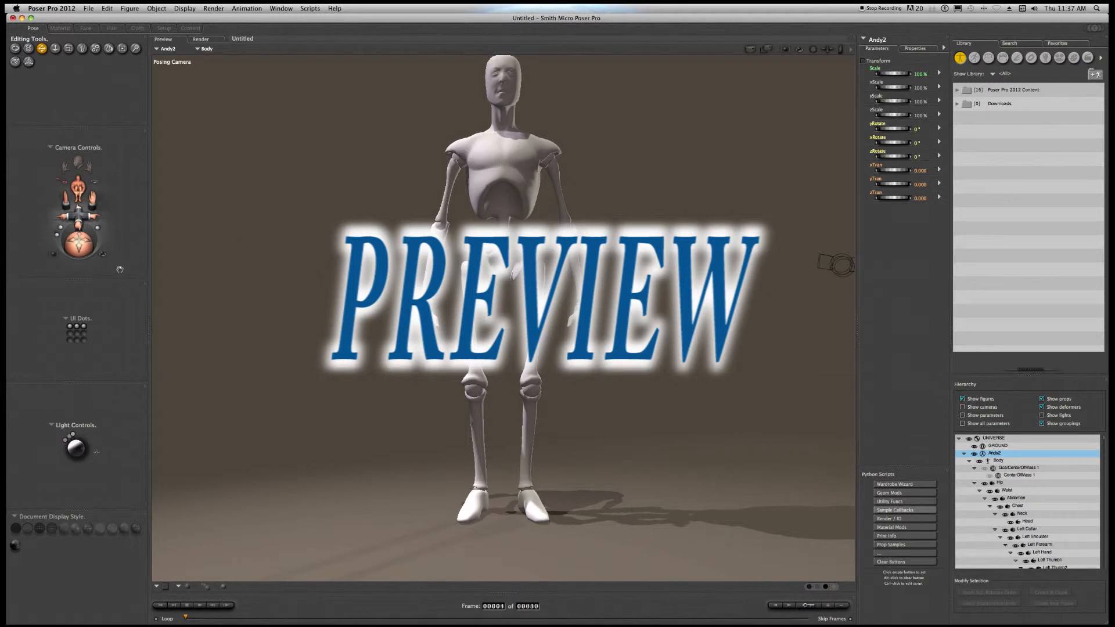
Try the document display styles from silhouette through cartoon, ending on smooth shading with visible mesh lines.
left_click(18, 531)
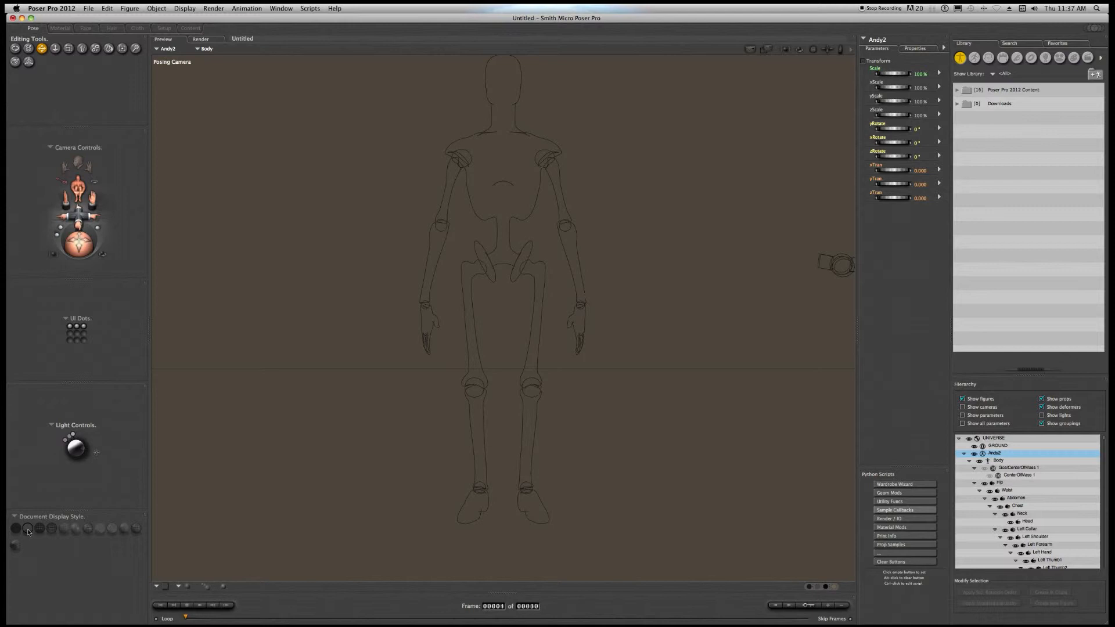
left_click(38, 531)
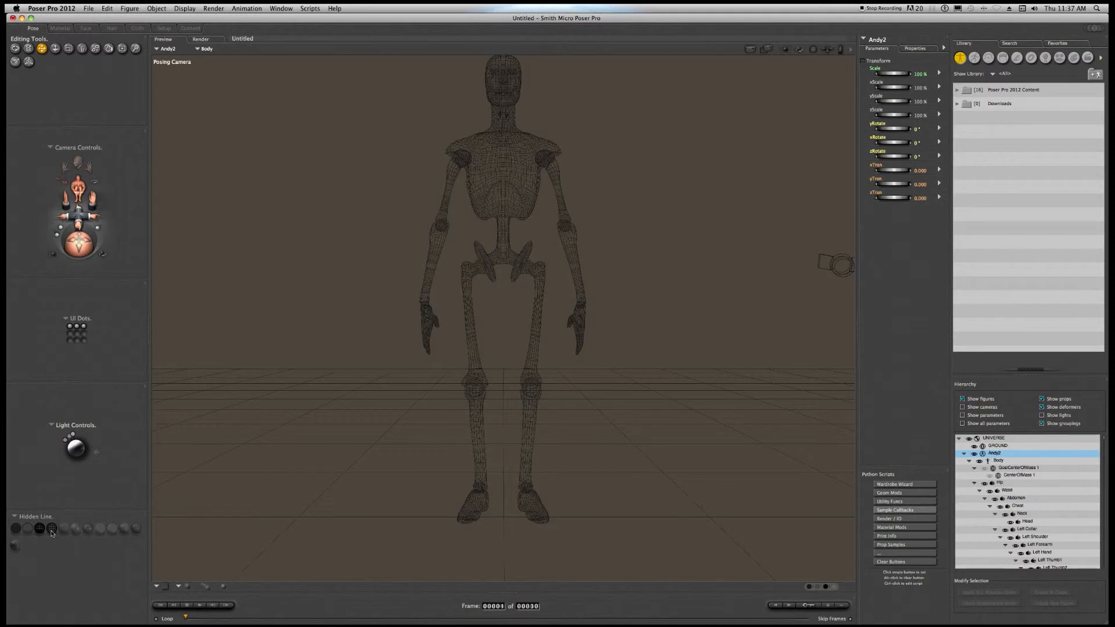
left_click(52, 530)
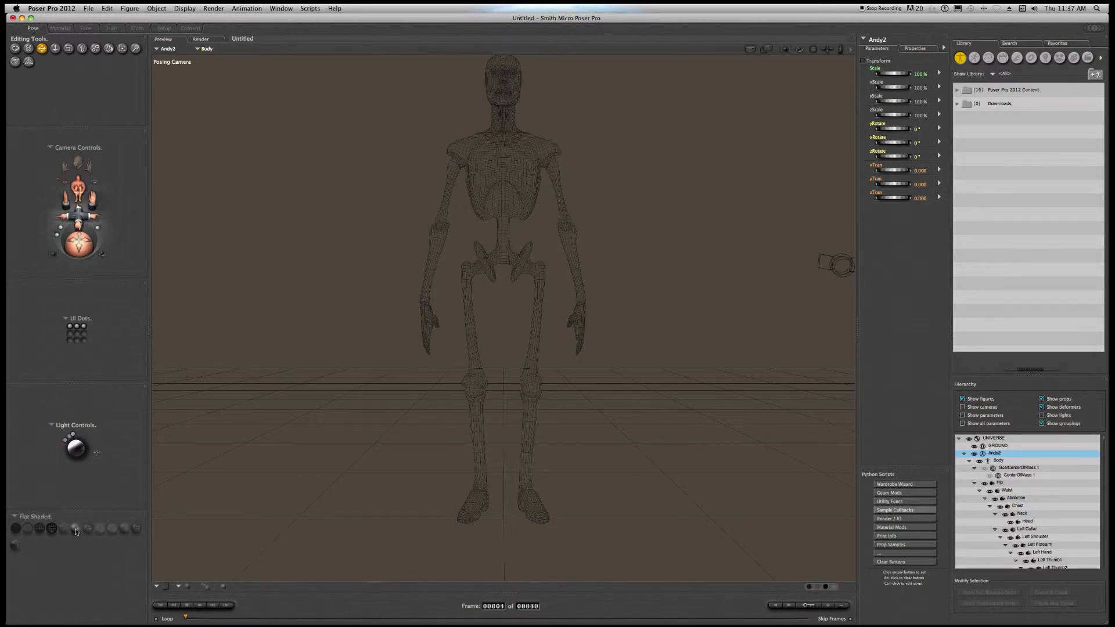
left_click(76, 530)
left_click(96, 529)
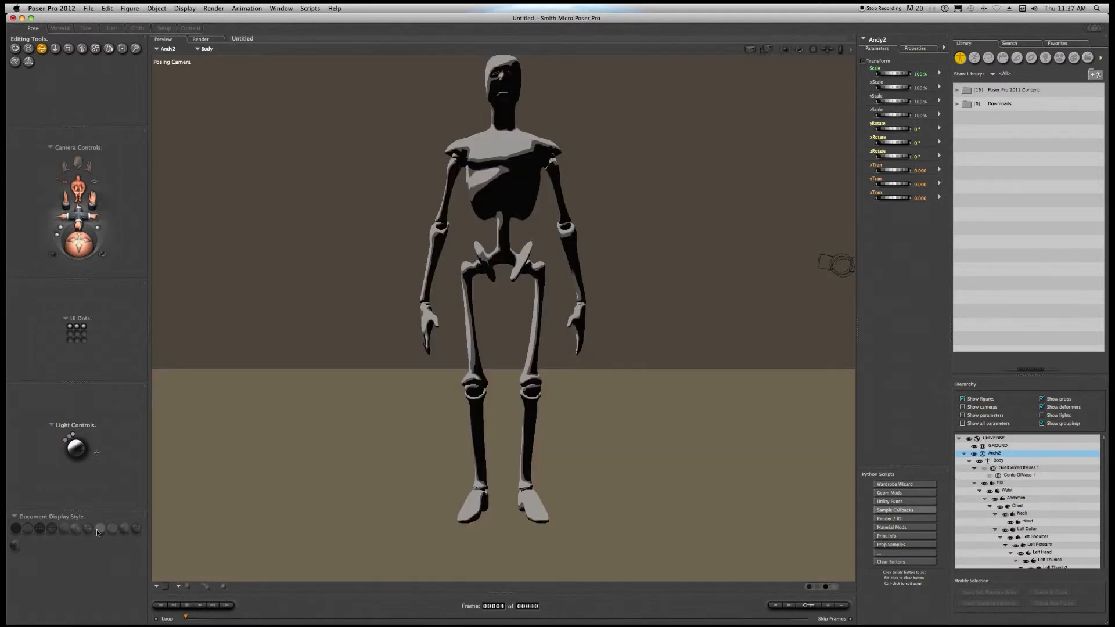
left_click(125, 530)
left_click(135, 531)
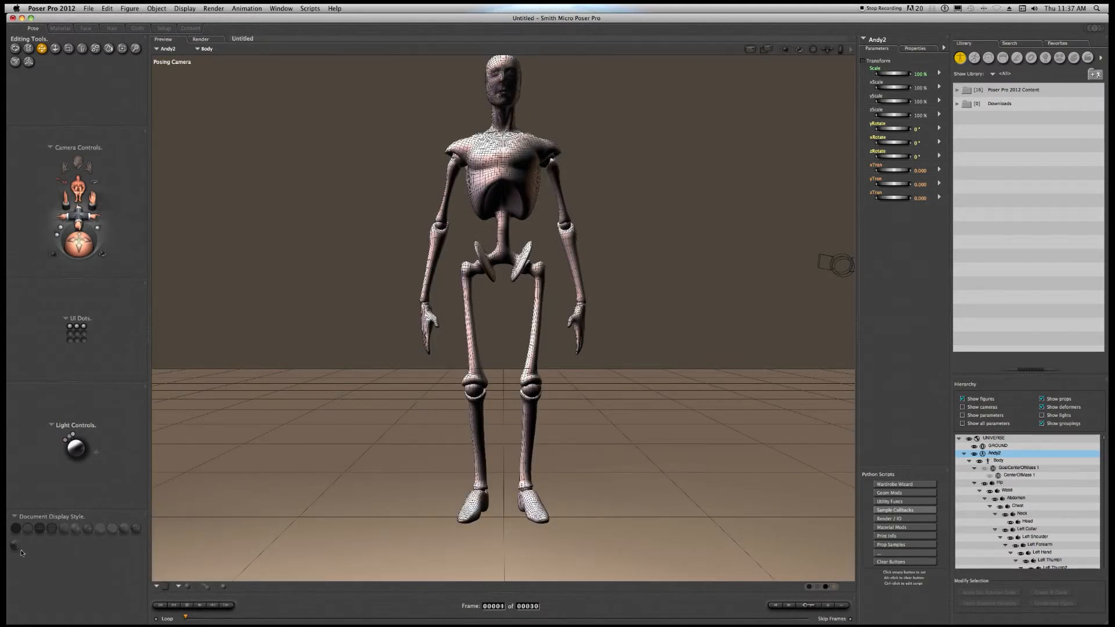
Rearrange the interface controls, placing the UI Dots beneath the preview and the Editing Tools beneath the Light Controls.
left_click_drag(63, 366, 165, 600)
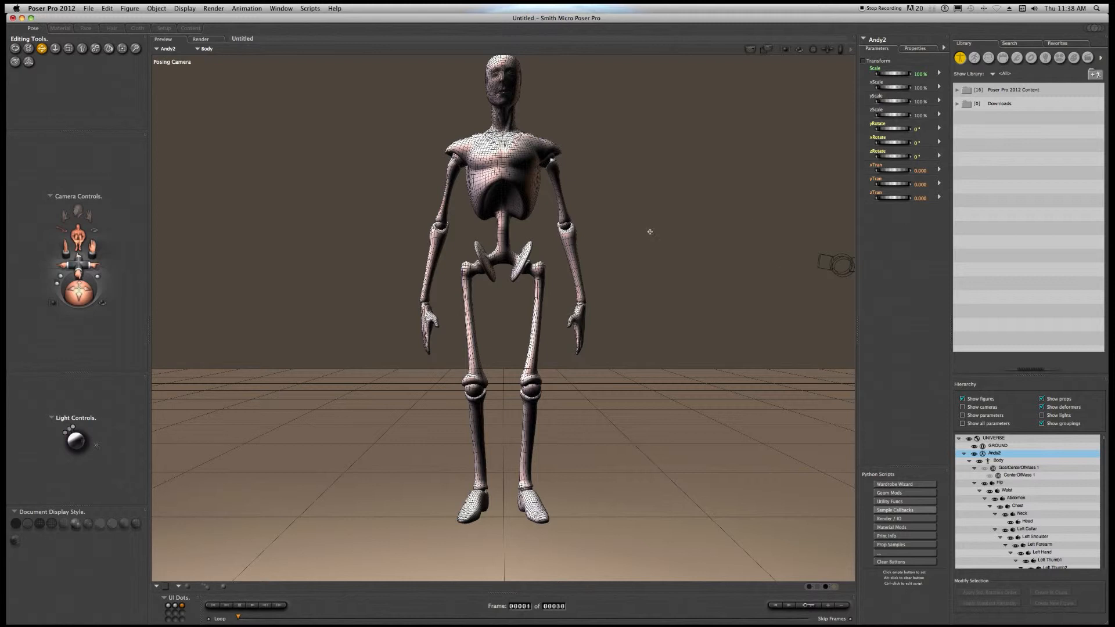
left_click_drag(86, 137, 76, 236)
left_click_drag(56, 377, 70, 31)
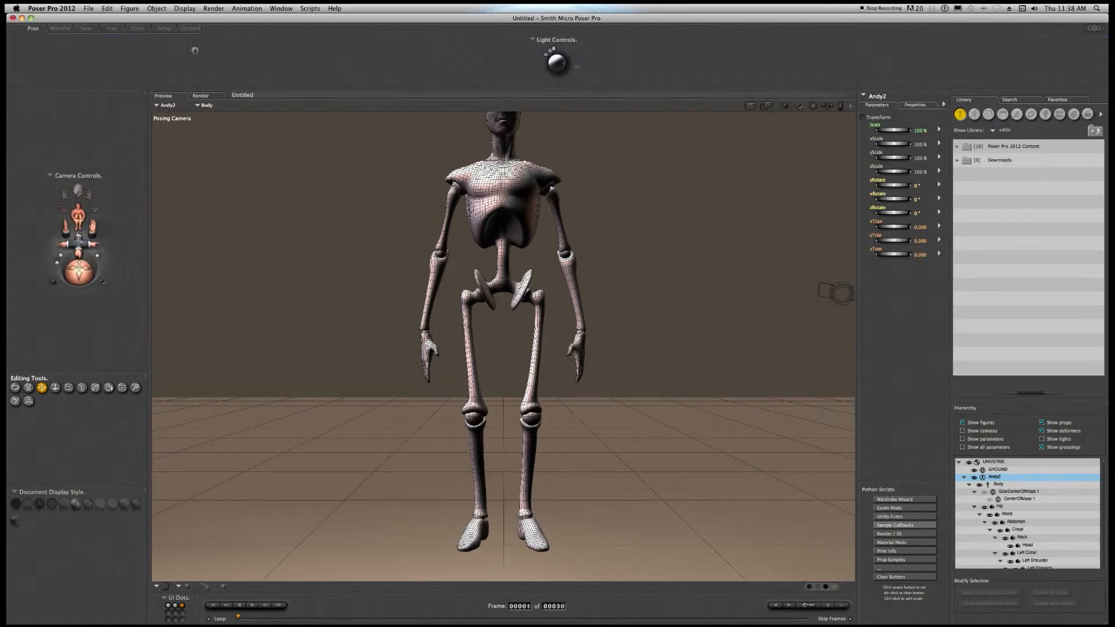
left_click_drag(396, 39, 39, 253)
Reposition Light 2 so it shines on the figure from below, and set its color to bright purple.
left_click(75, 344)
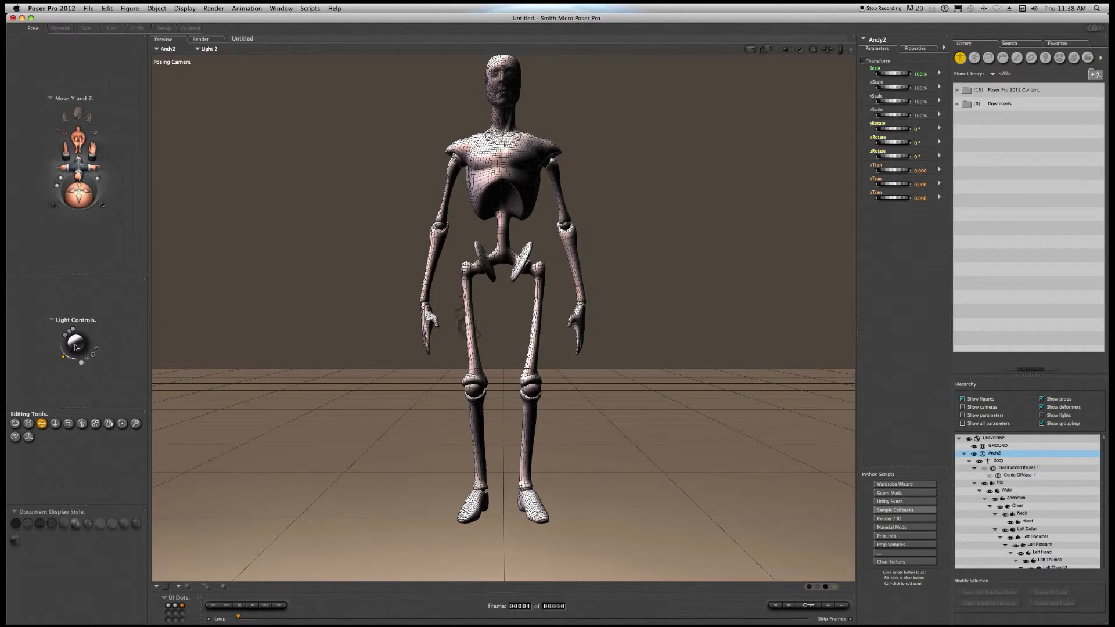
left_click(51, 321)
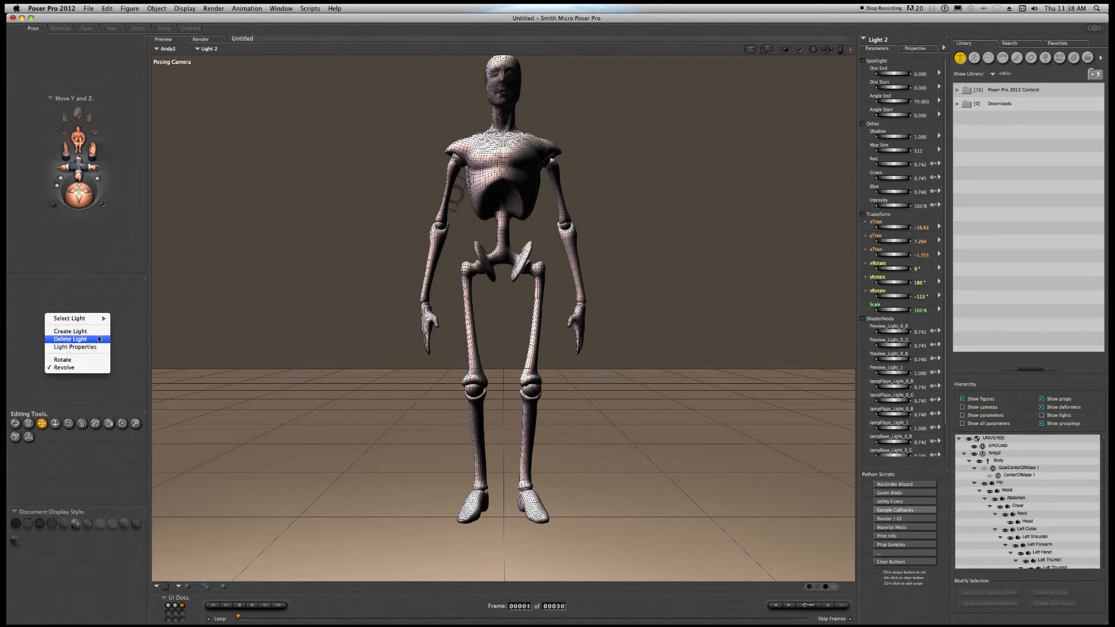
mouse_move(99, 322)
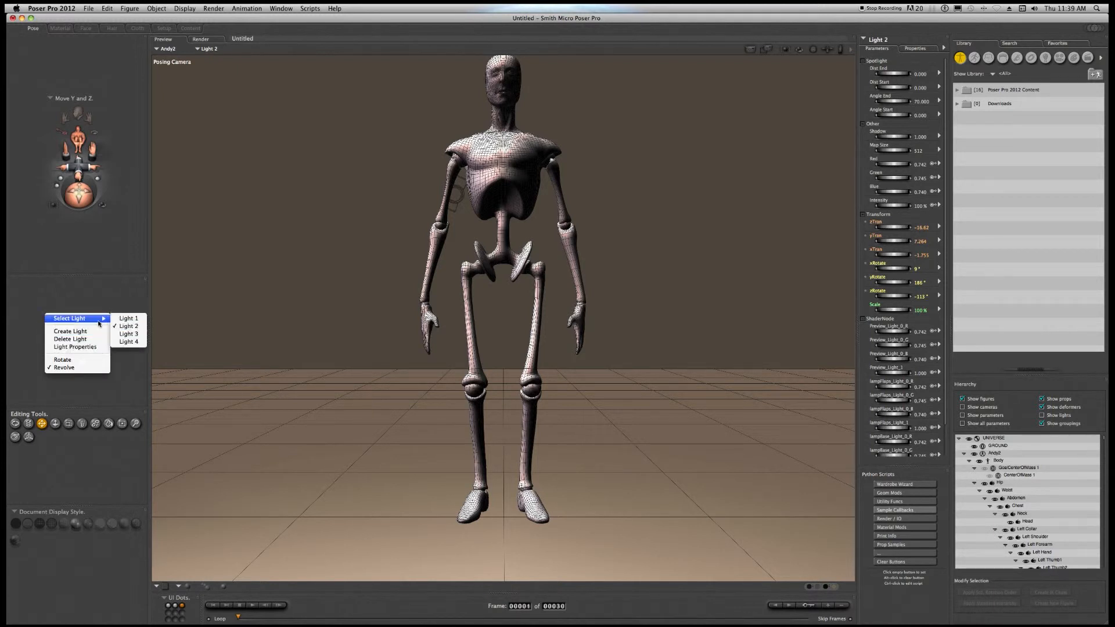
left_click(127, 318)
left_click_drag(79, 351, 83, 357)
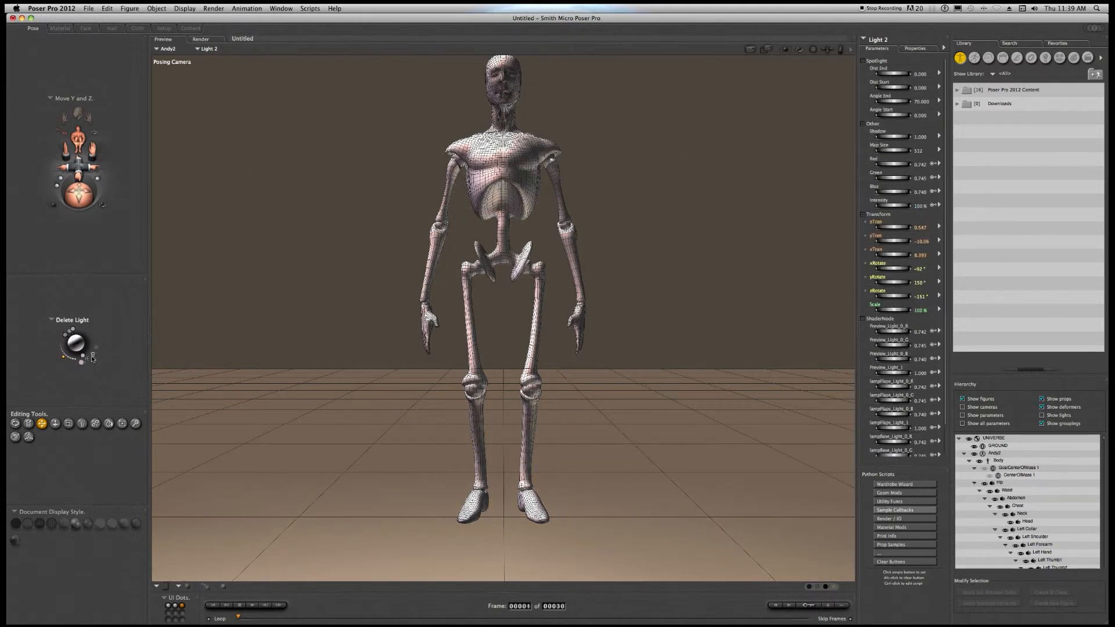
left_click(79, 366)
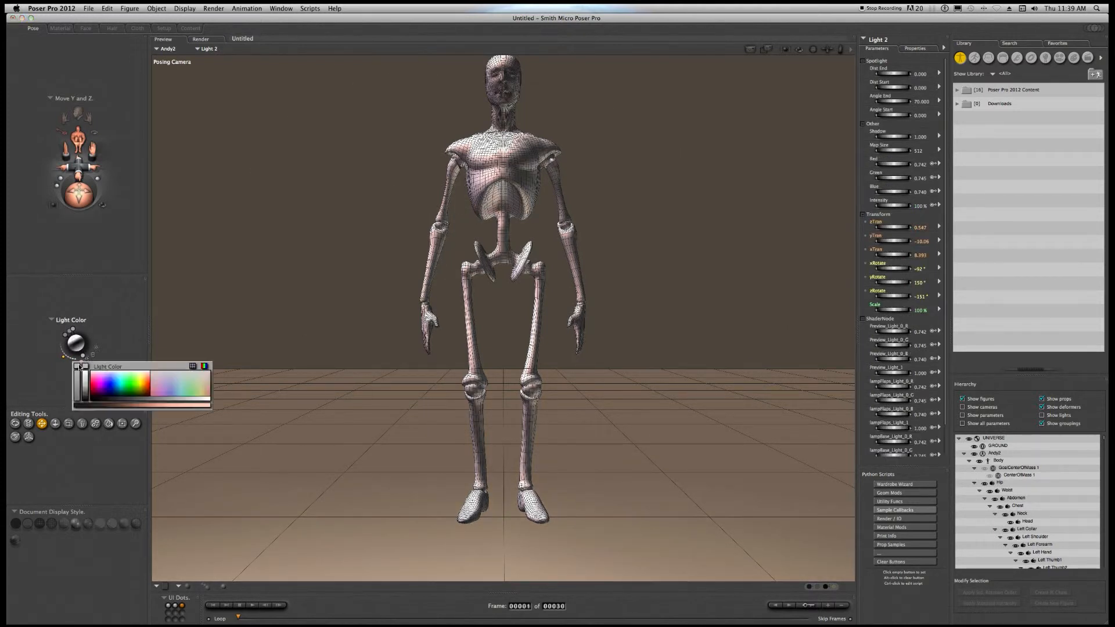
left_click(100, 382)
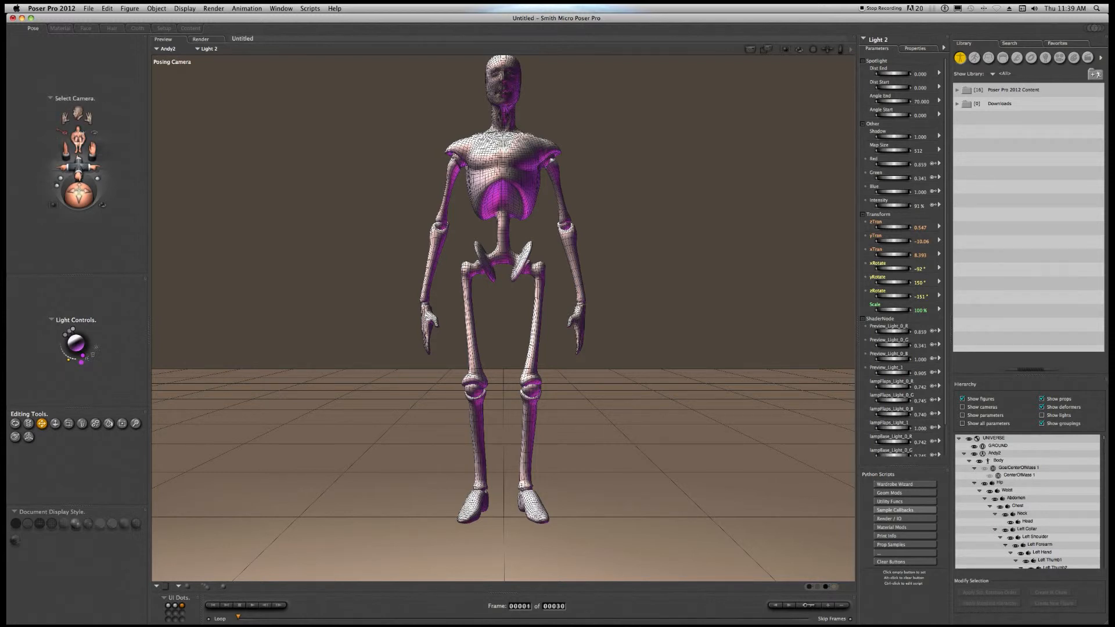
Toggle the flyaround view on and off to inspect the lit figure from all around.
left_click(94, 135)
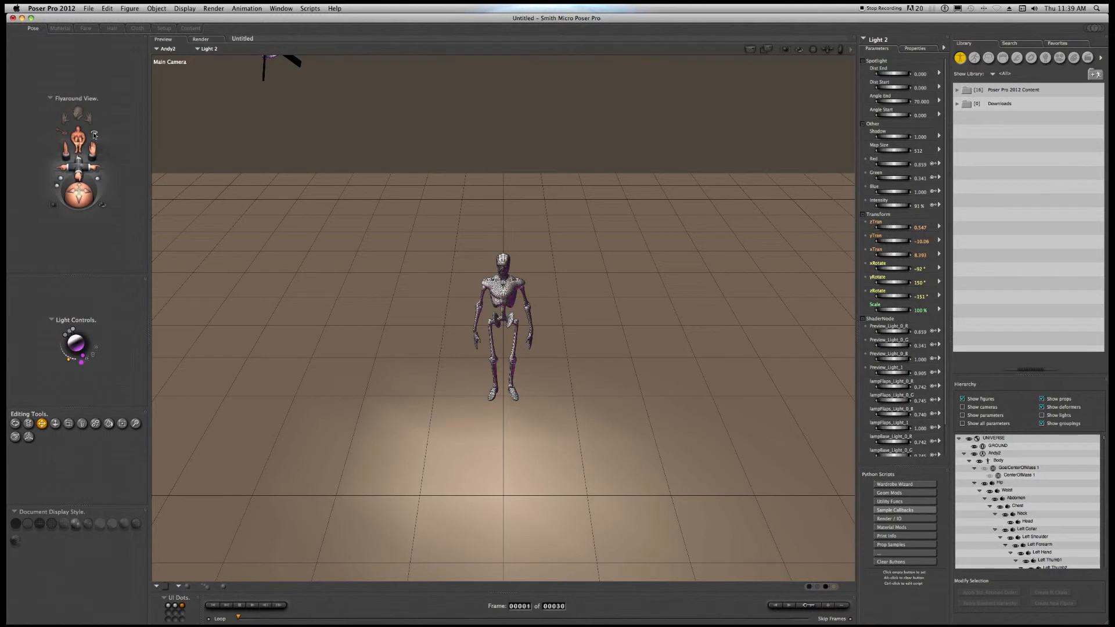
left_click(94, 135)
left_click(94, 135)
left_click(94, 136)
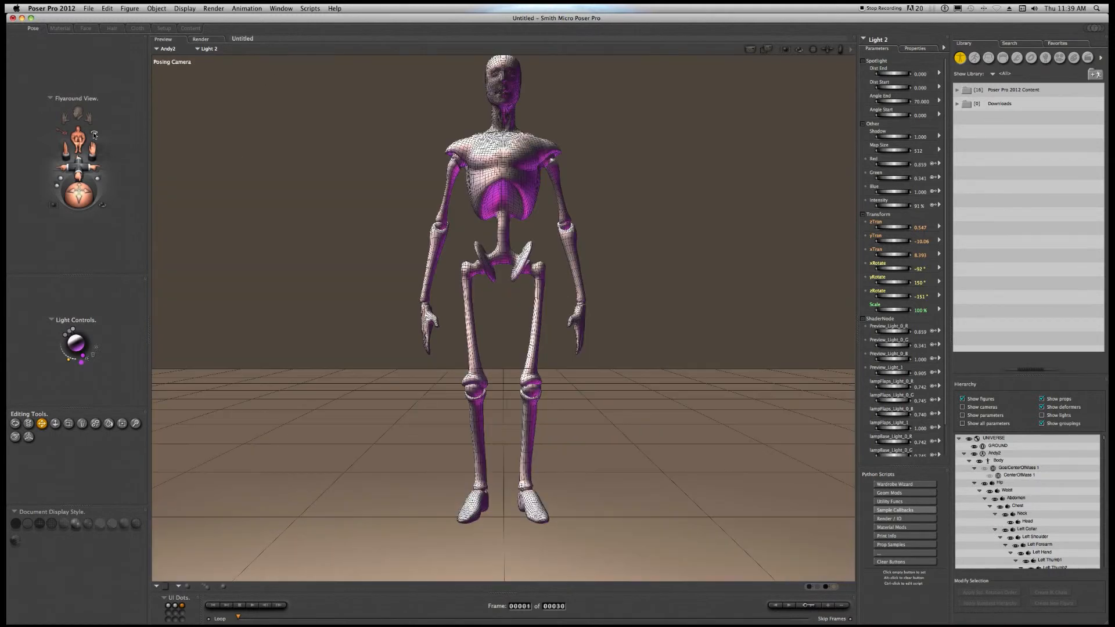
left_click(94, 135)
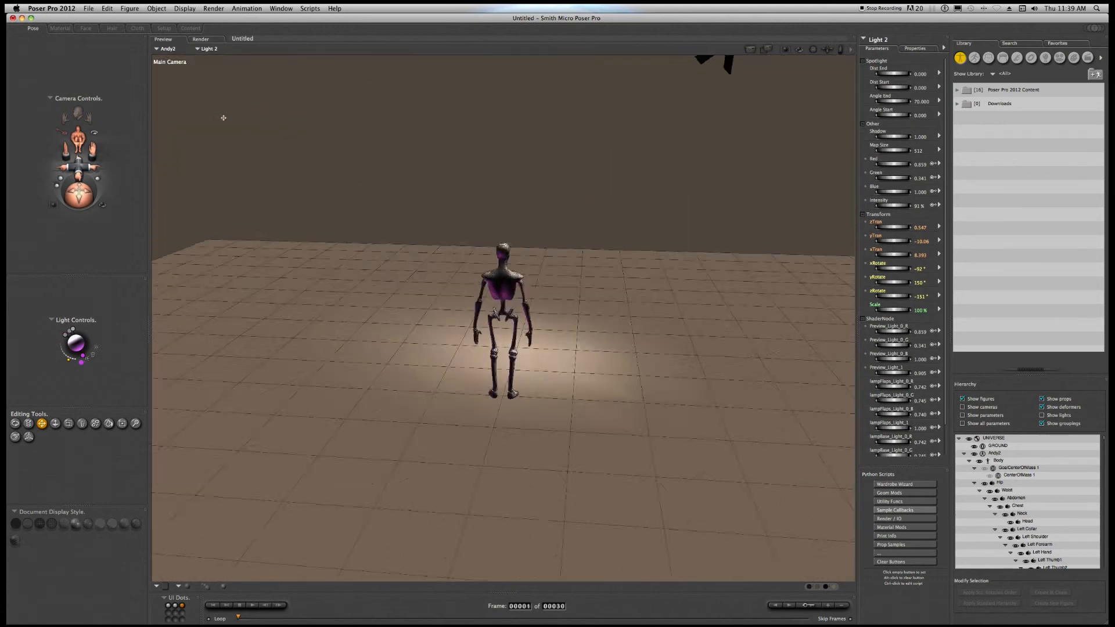
mouse_move(6, 112)
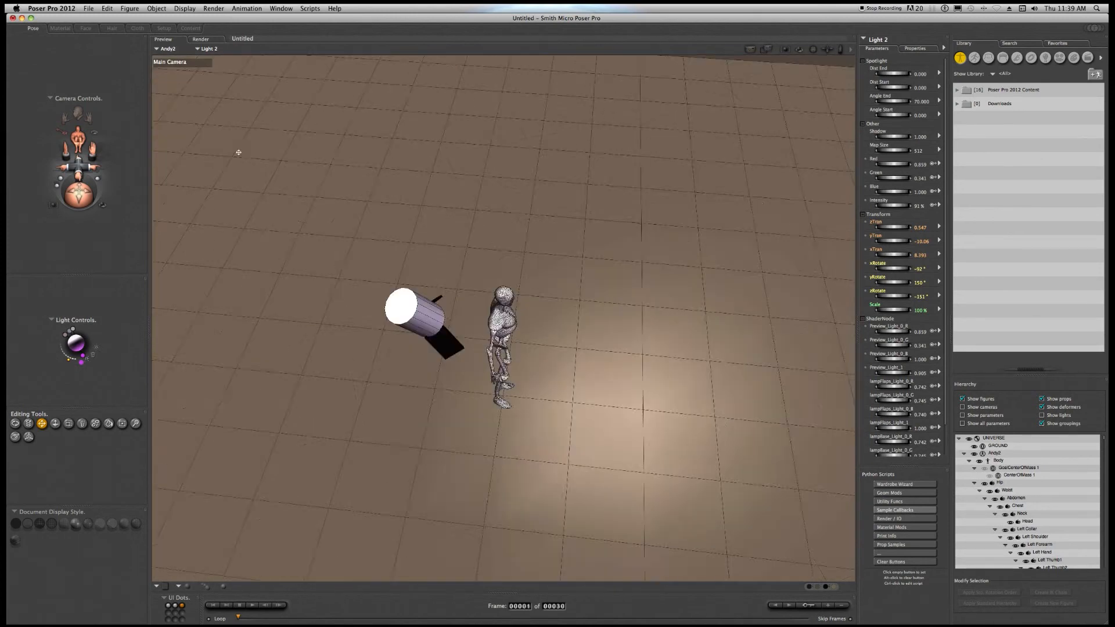
left_click(92, 139)
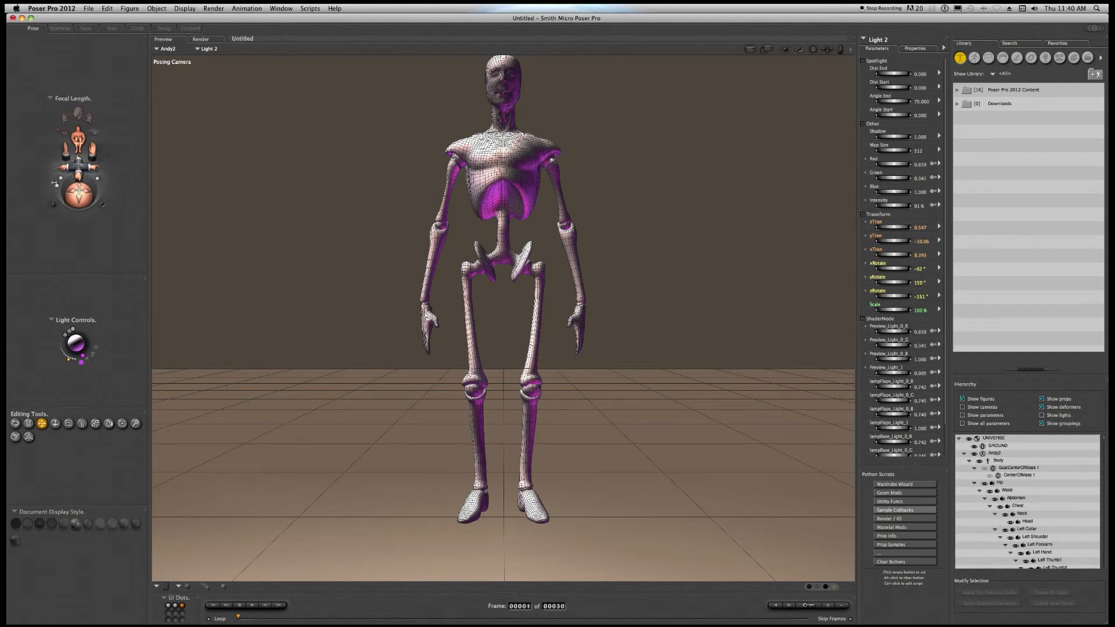
Adjust the Posing Camera's focal length and angle, and frame the view on the figure's chest.
left_click_drag(61, 177, 102, 179)
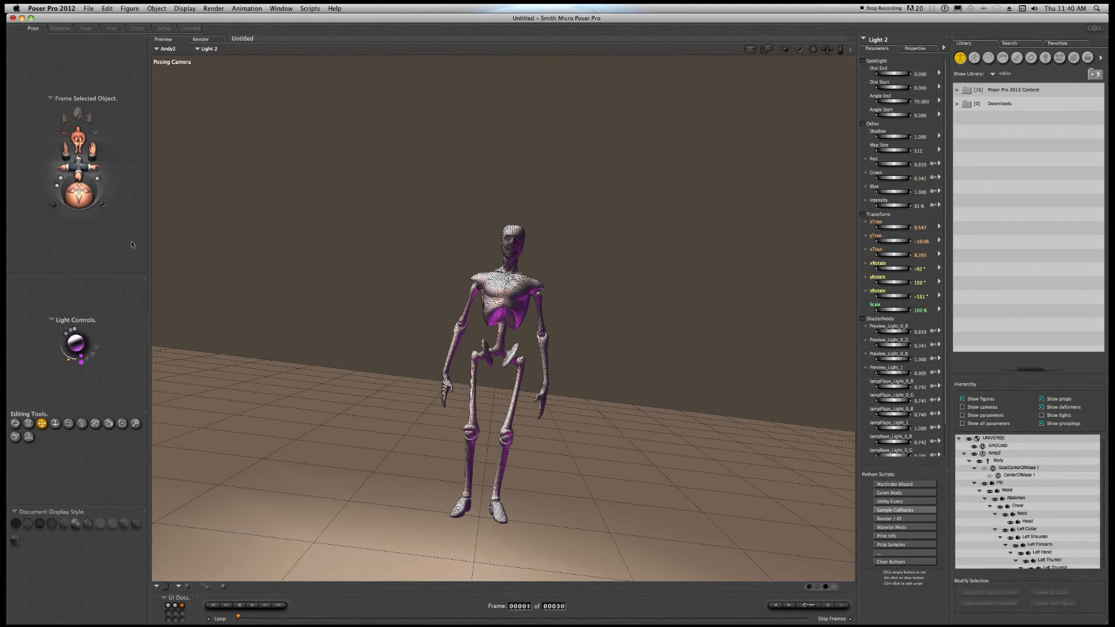
left_click(509, 302)
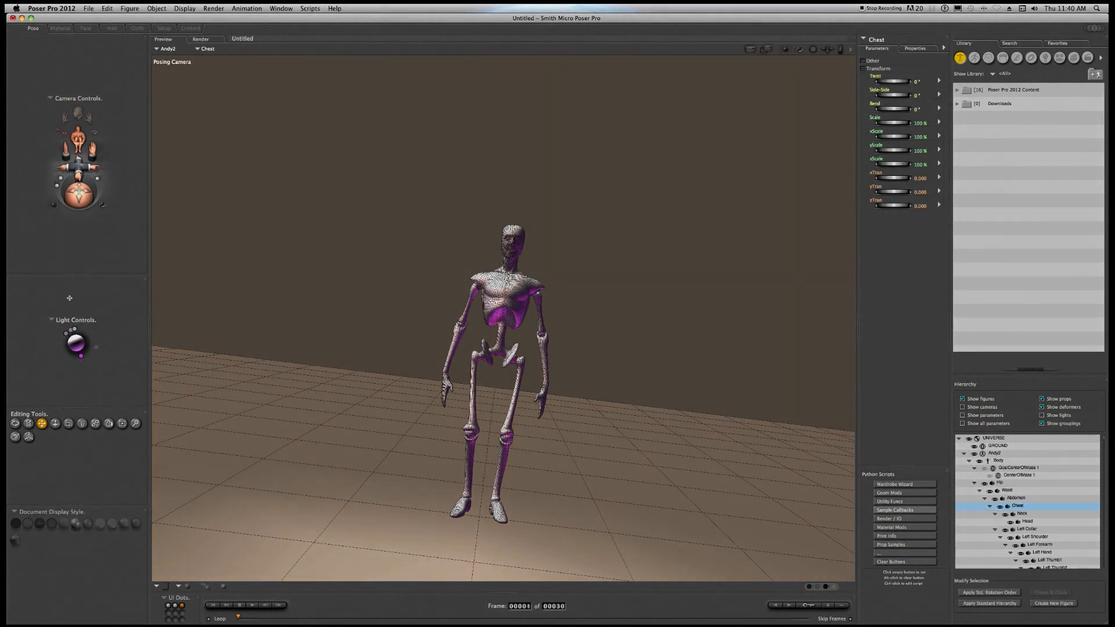
left_click(51, 205)
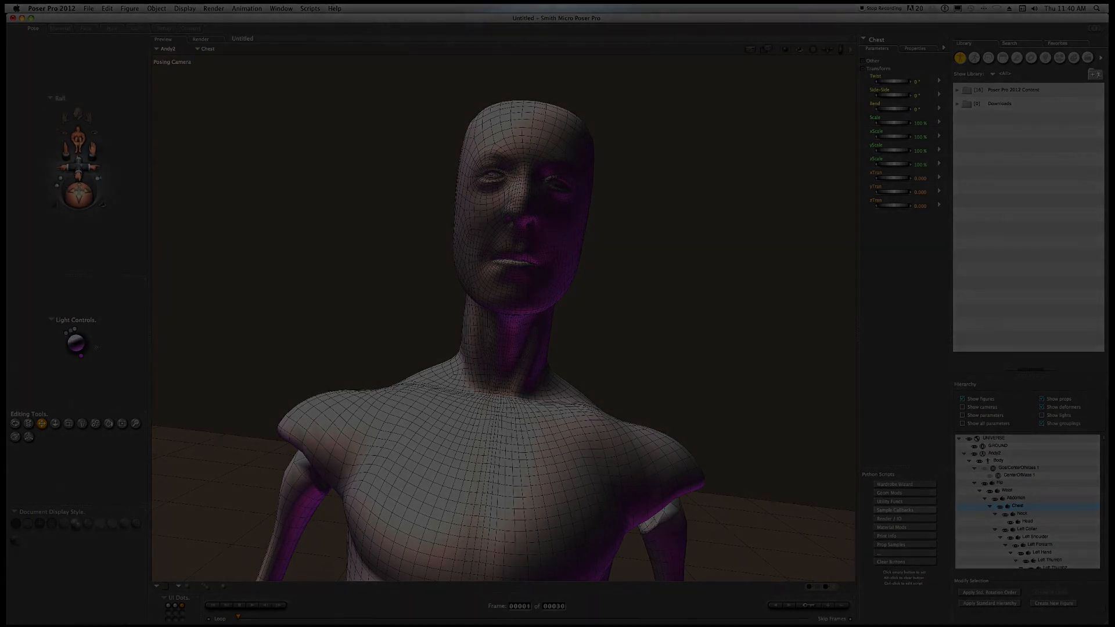
left_click_drag(93, 149, 62, 216)
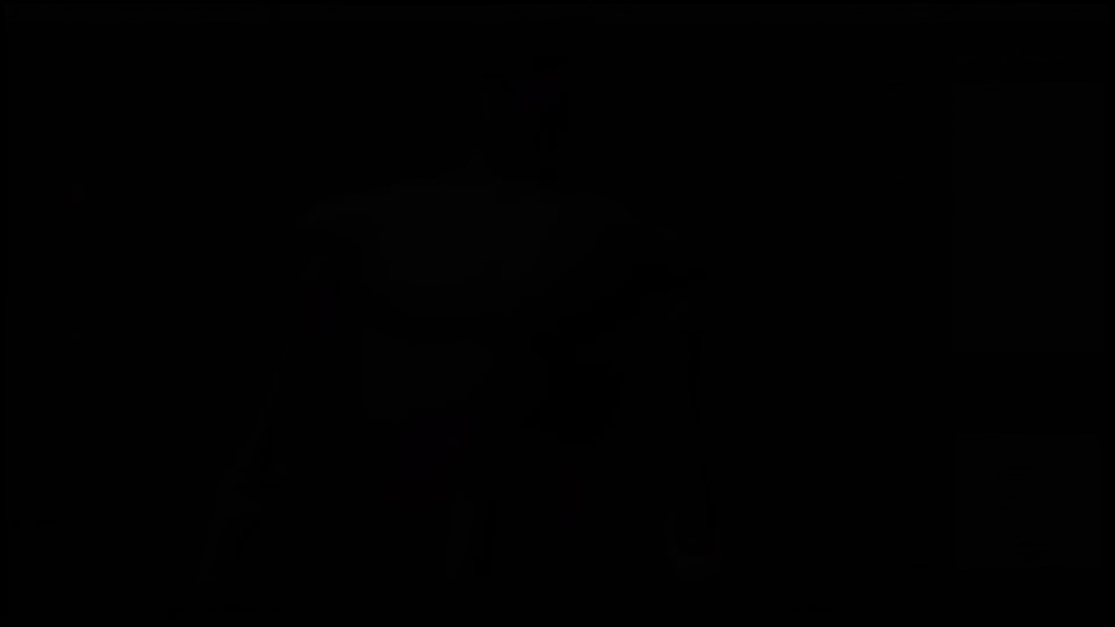